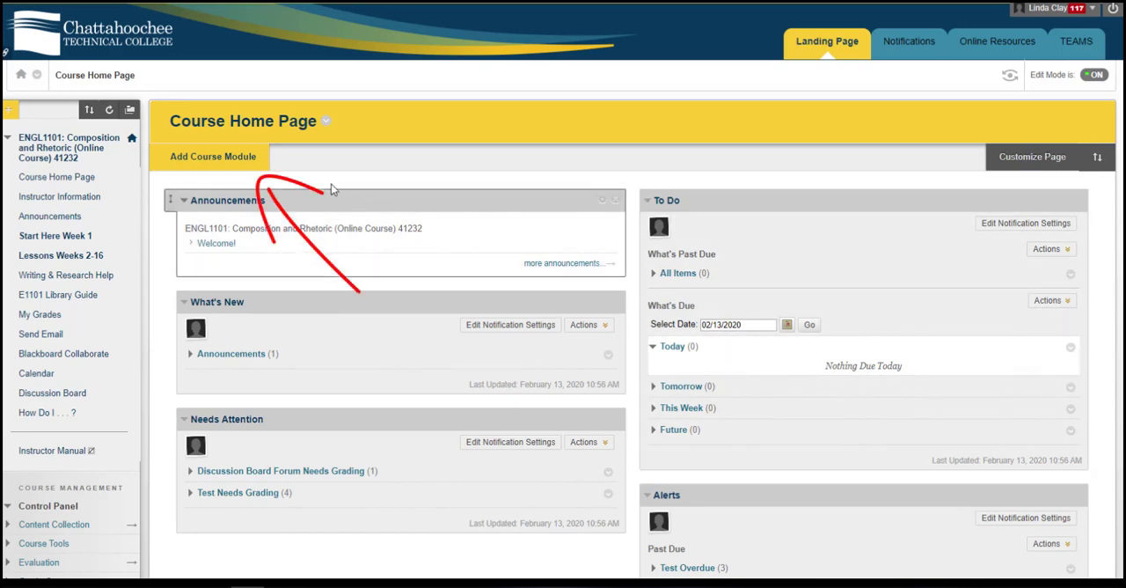
Browse the modules that can be added to the course home page, and return to the home page
left_click(225, 159)
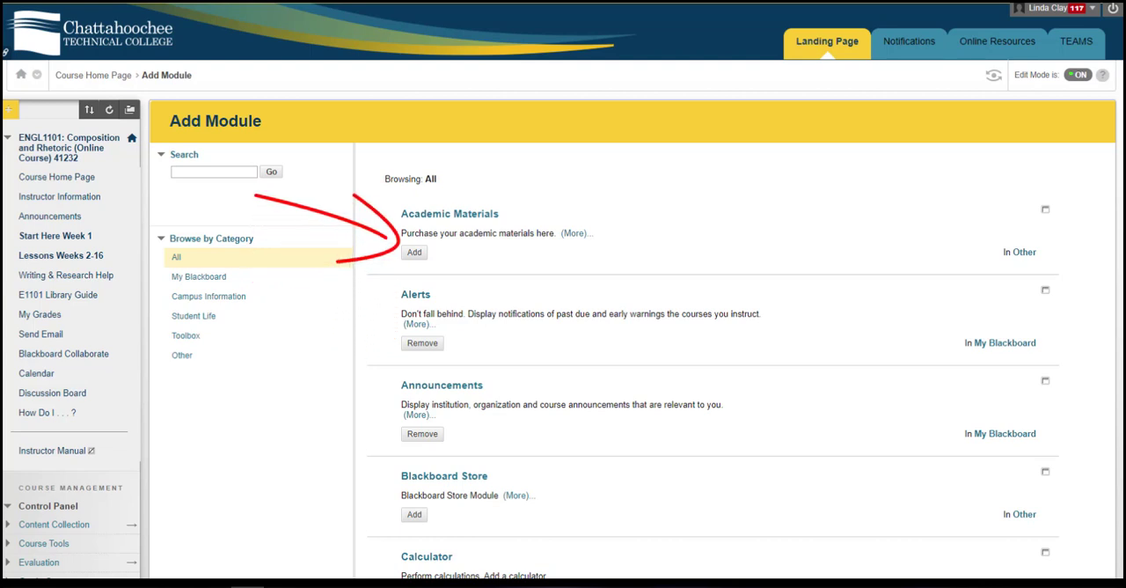
scroll(713, 352, "down", 15)
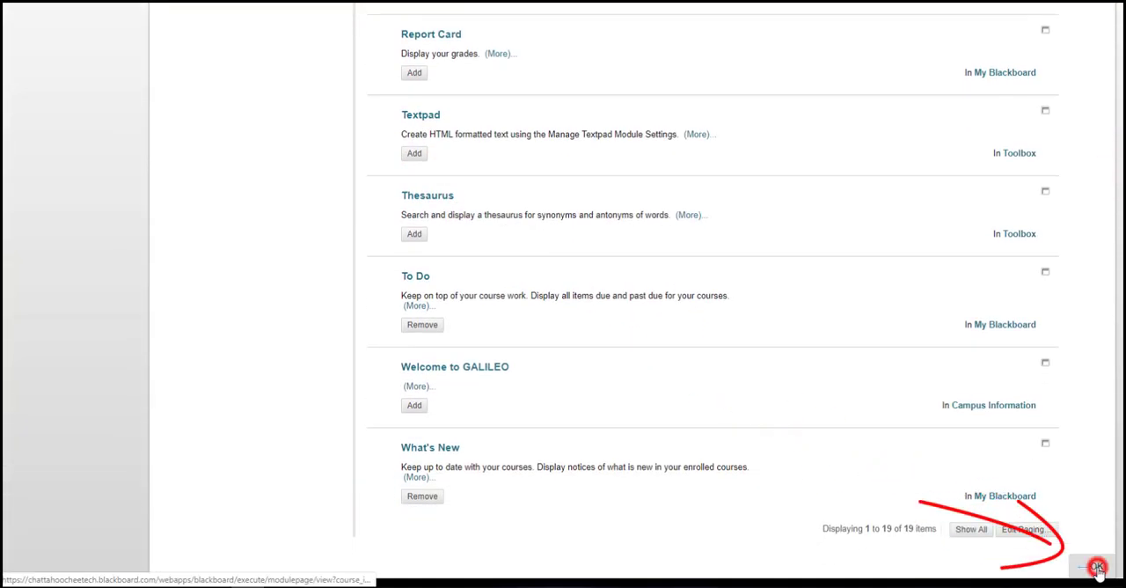
left_click(1096, 565)
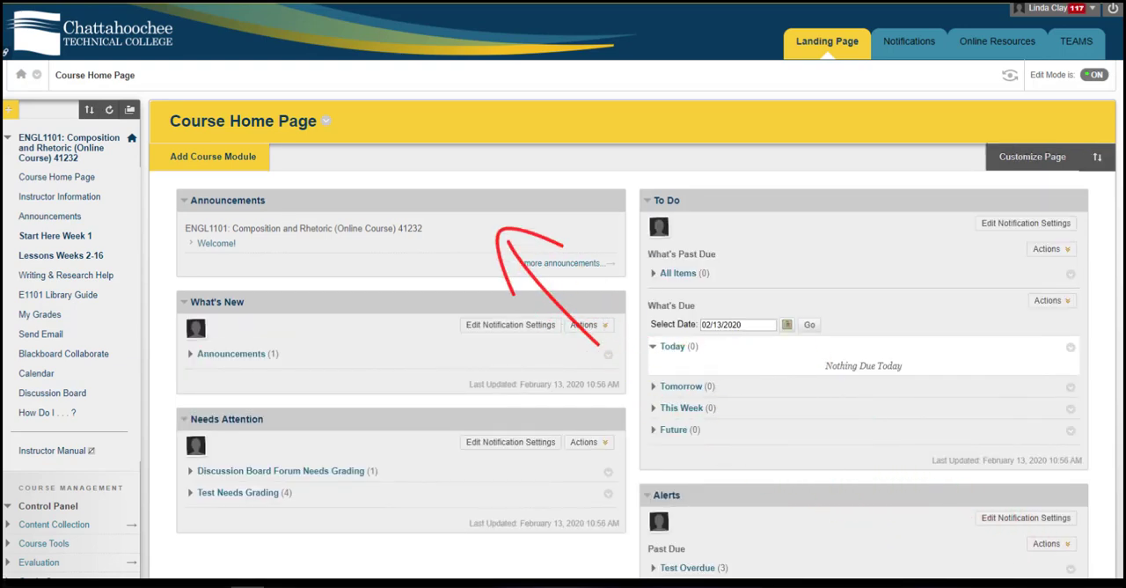
mouse_move(503, 201)
left_mouse_down()
mouse_move(490, 356)
mouse_move(506, 196)
left_mouse_up()
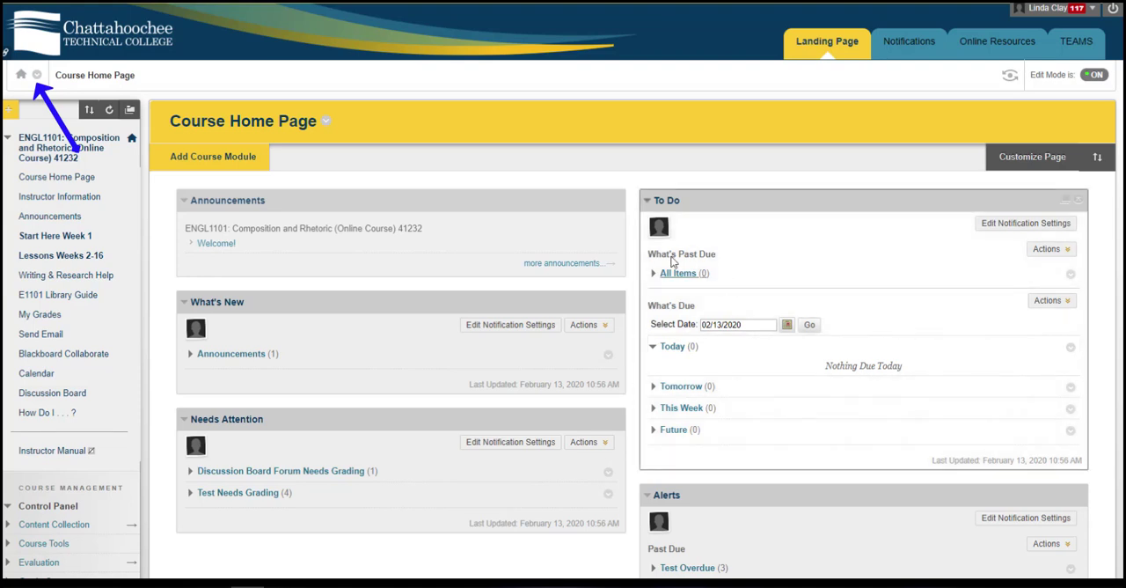
View the list of recently visited and other courses, and close it
left_click(37, 77)
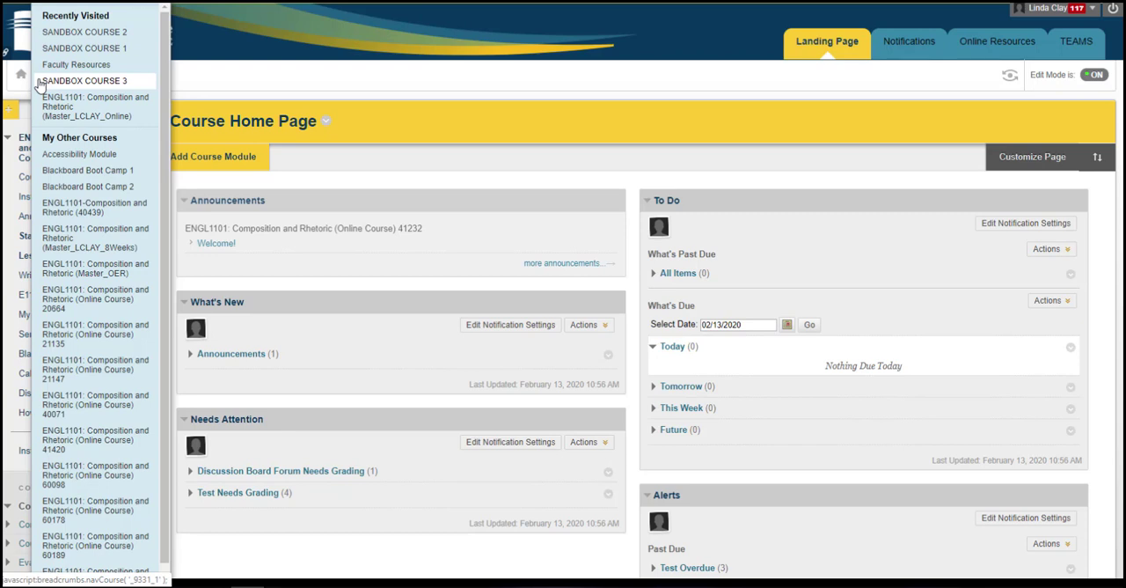
left_click(251, 43)
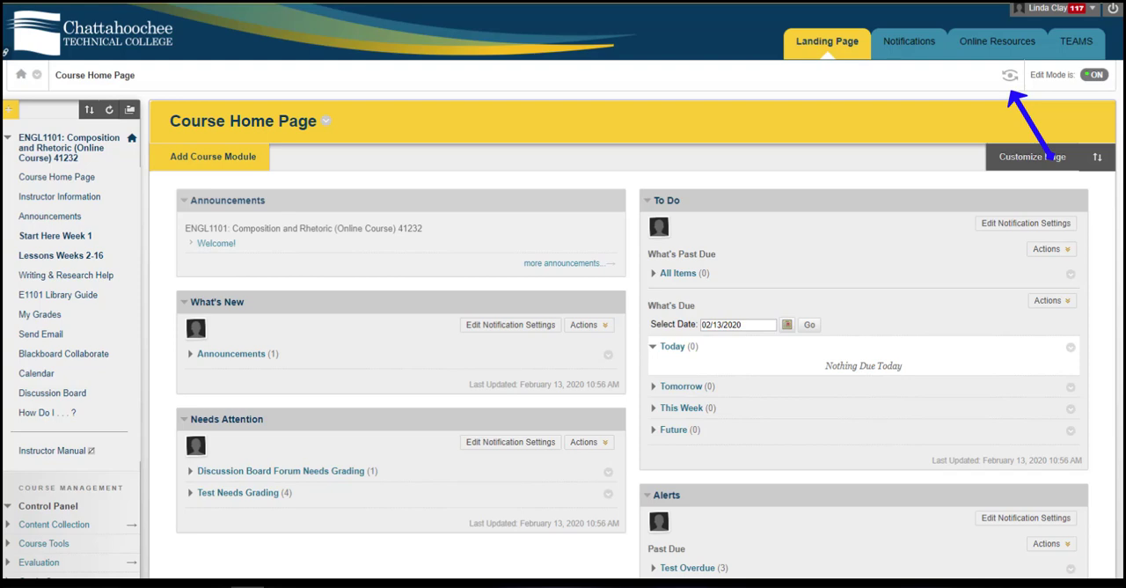
Preview the course as a student, and exit the preview with the preview user and all data deleted
left_click(1009, 79)
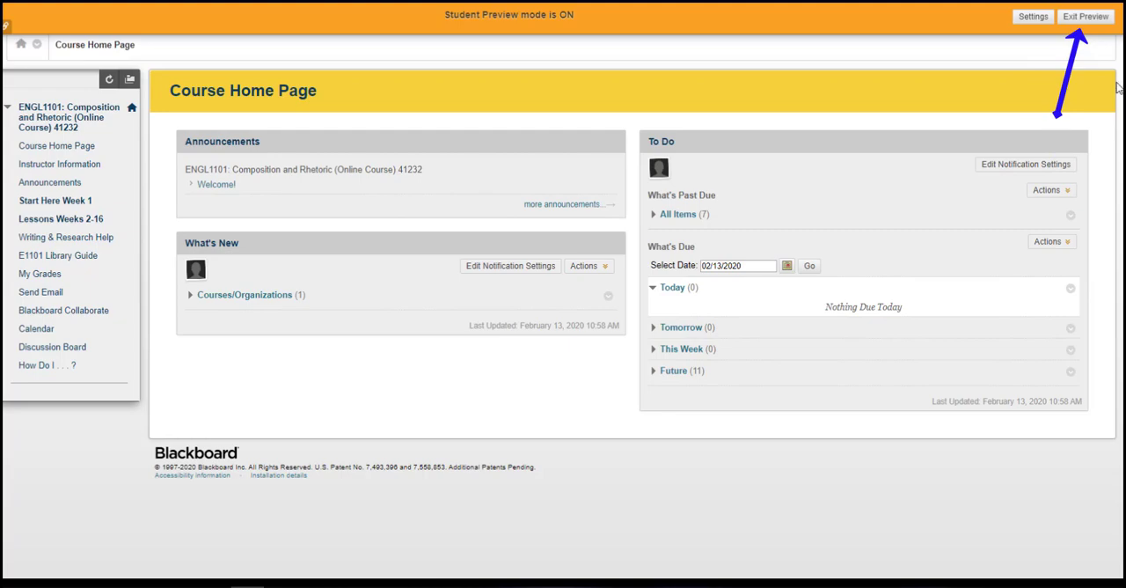
left_click(1084, 17)
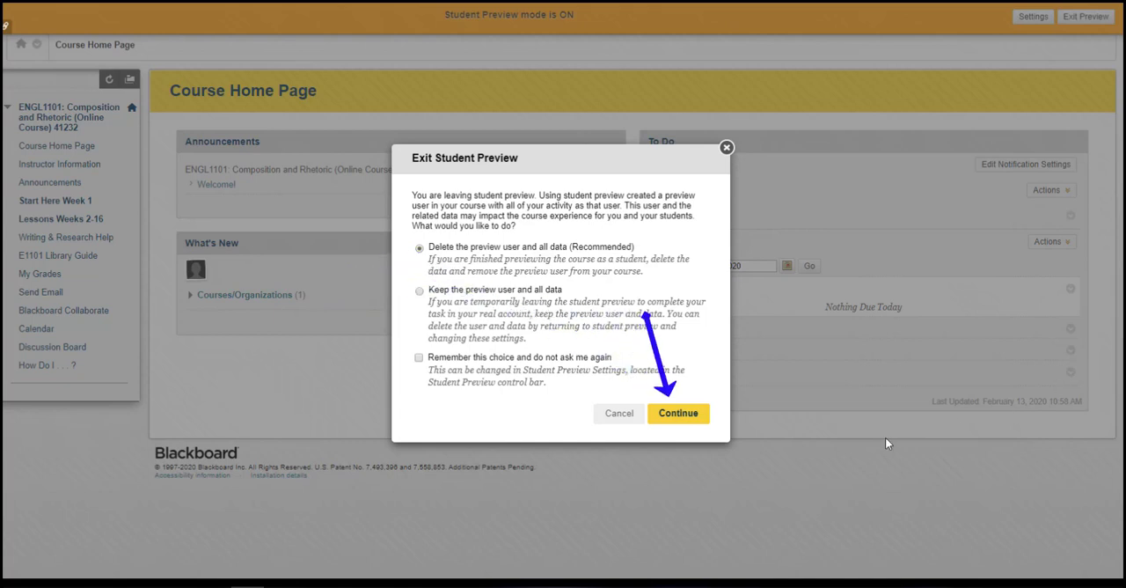
left_click(675, 413)
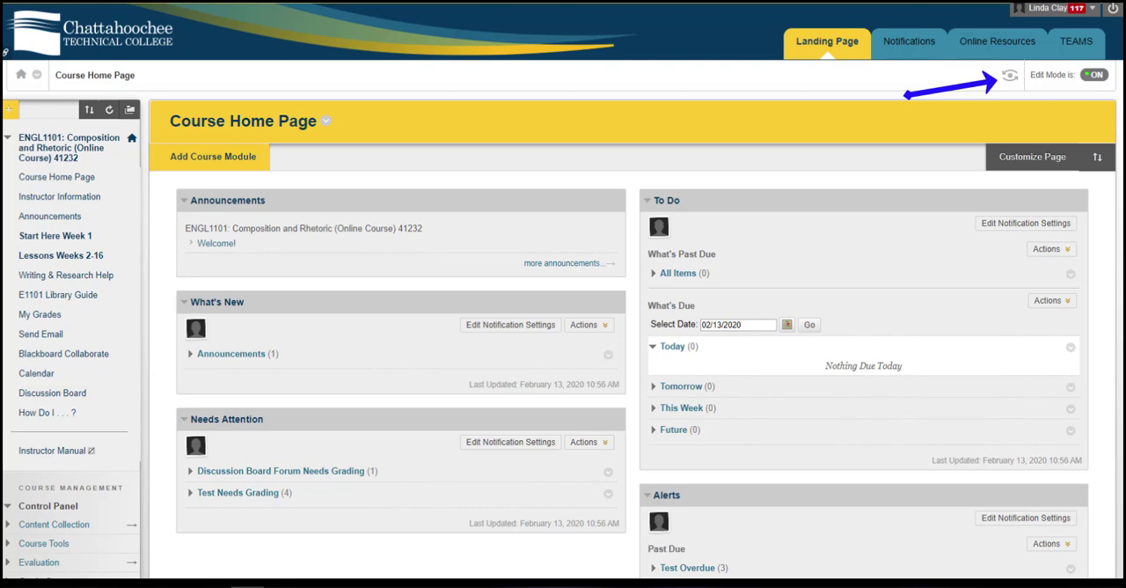
Enter Student Preview again and exit it with the option to keep the preview user and all data
left_click(1010, 75)
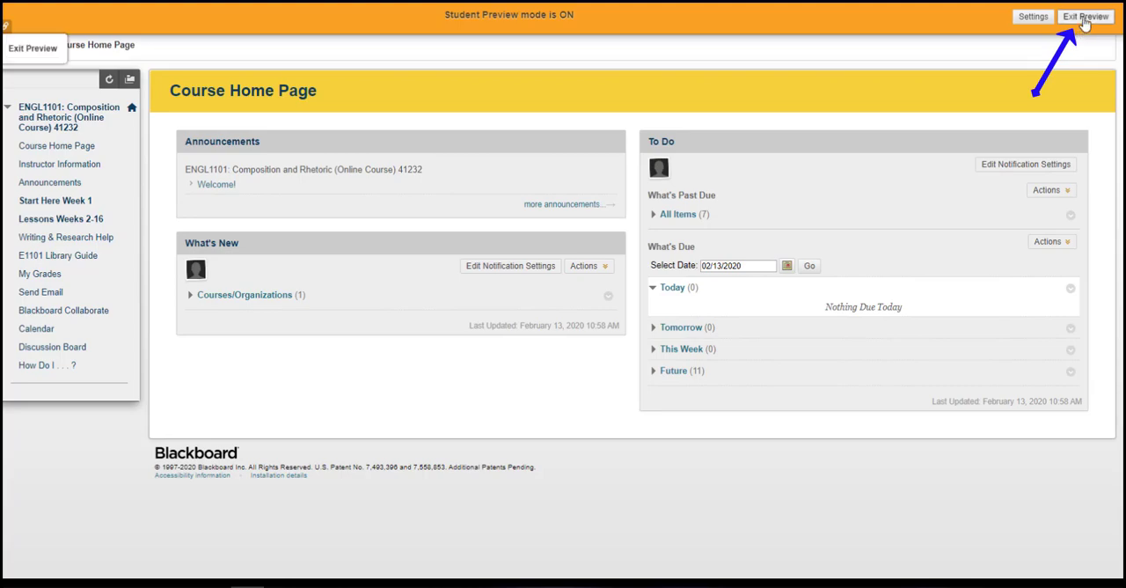
left_click(1084, 20)
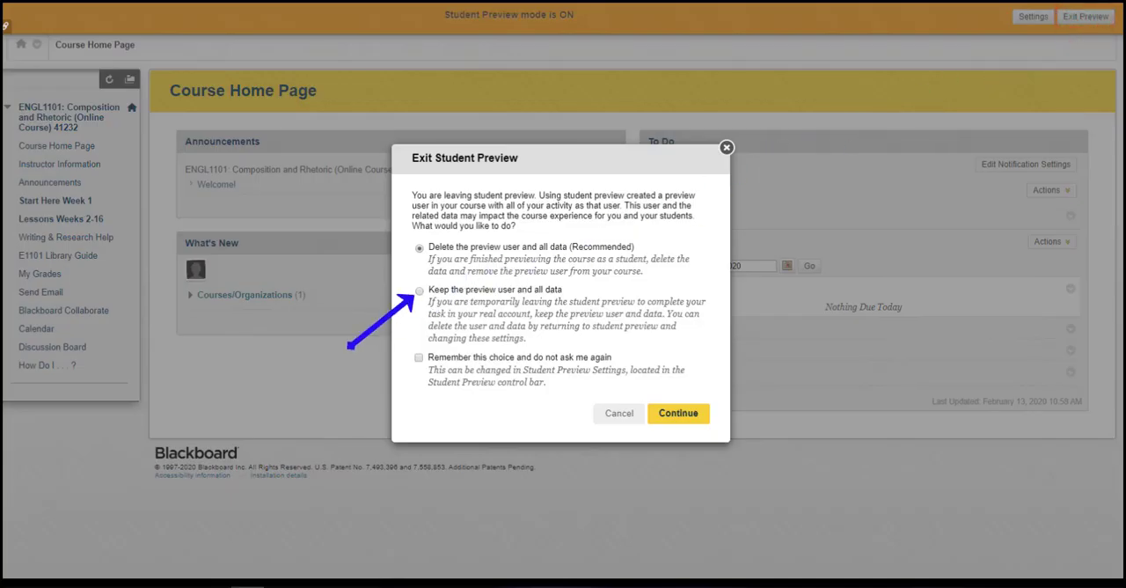
left_click(419, 291)
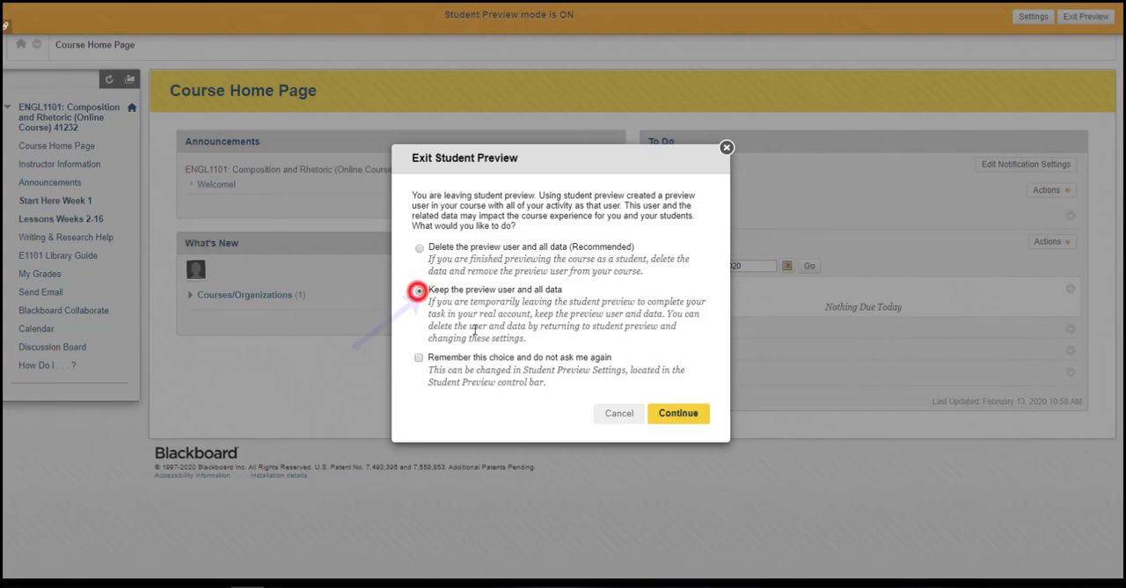
left_click(677, 415)
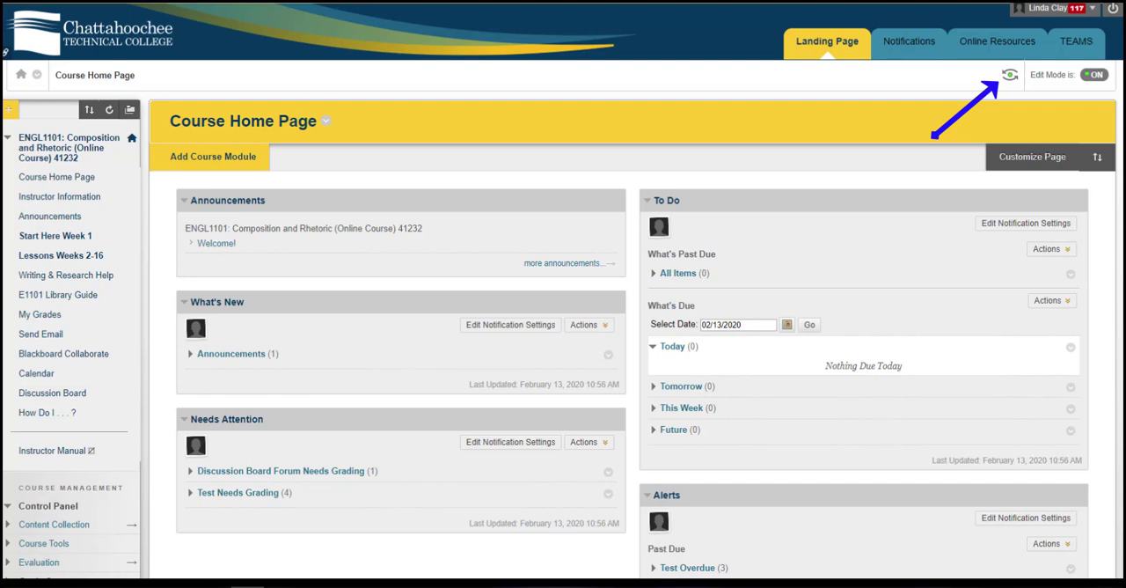
Reopen Student Preview and exit with the recommended option, removing the retained preview user and all data
left_click(1010, 75)
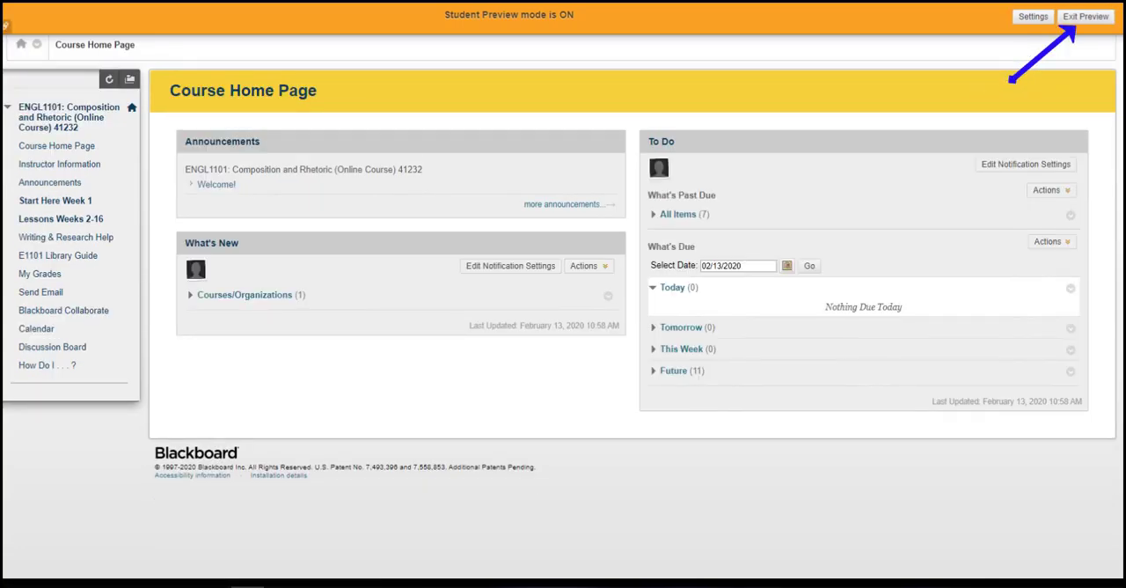
left_click(1084, 17)
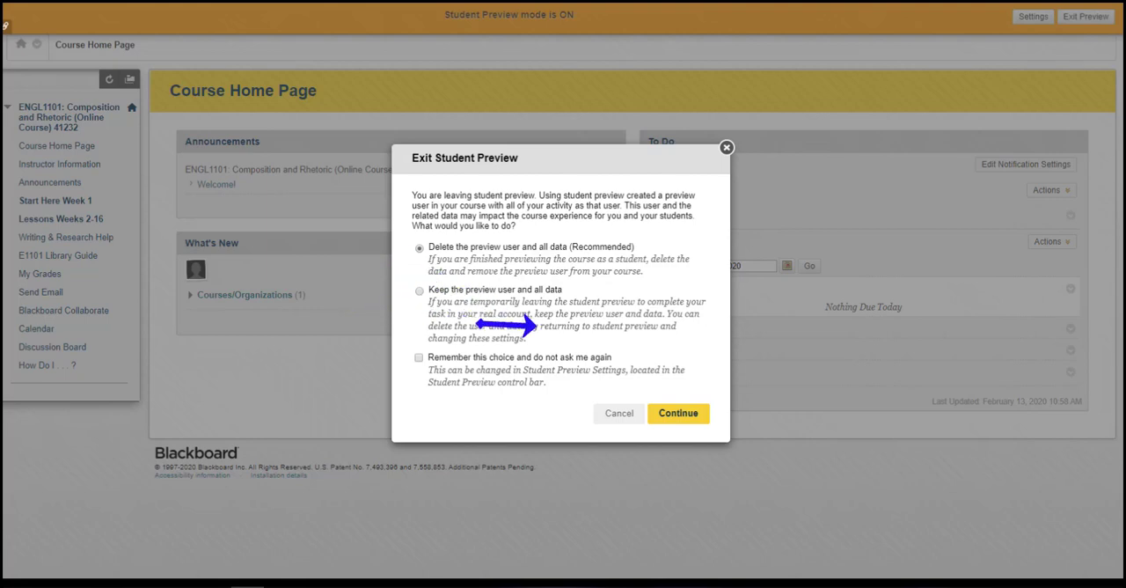
left_click(659, 412)
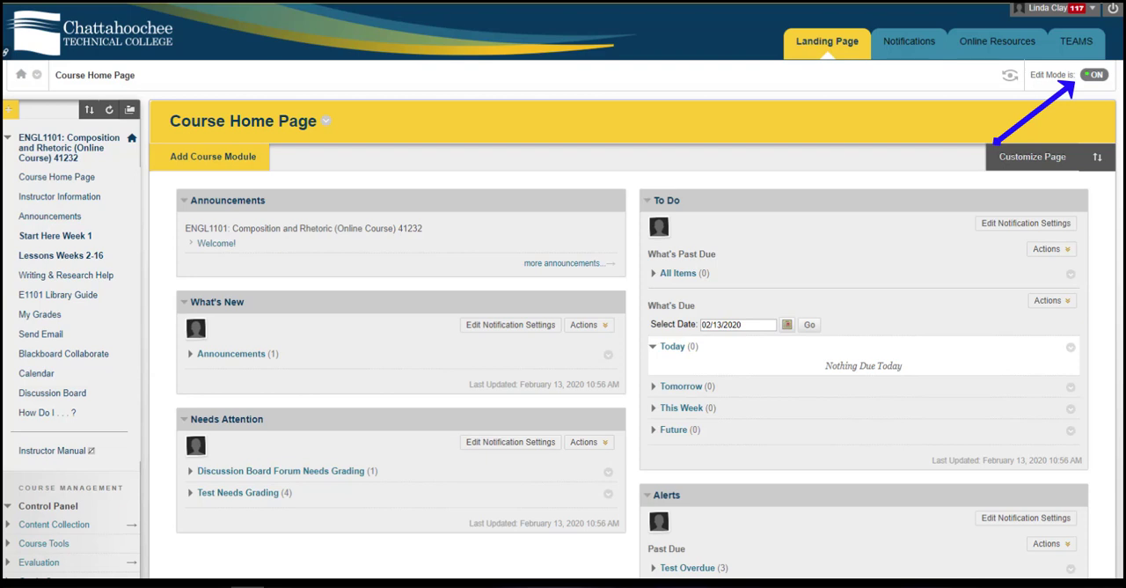
Turn Edit Mode off to see the course home page without editing controls, and turn it back on
left_click(1100, 78)
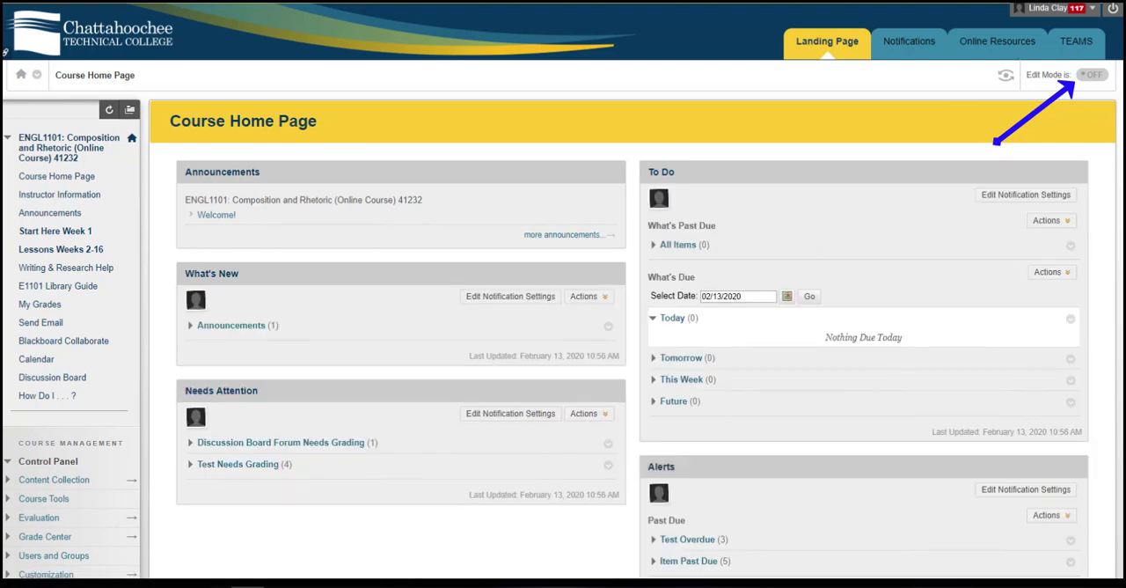
left_click(1091, 77)
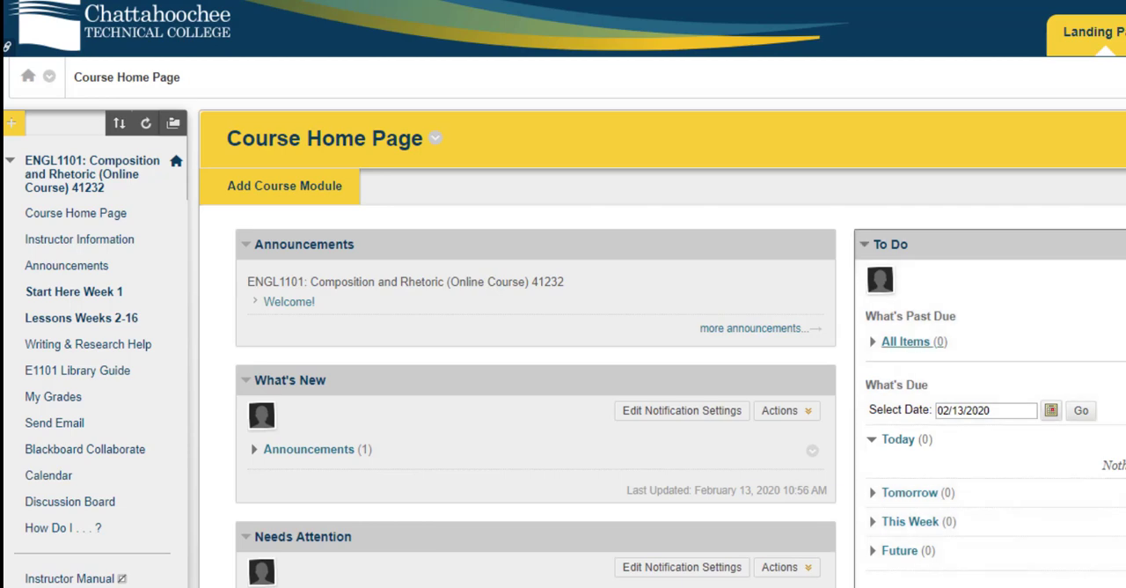
Examine the course menu, the Control Panel and the kinds of items that can be added to the menu
scroll(563, 308, "down", 3)
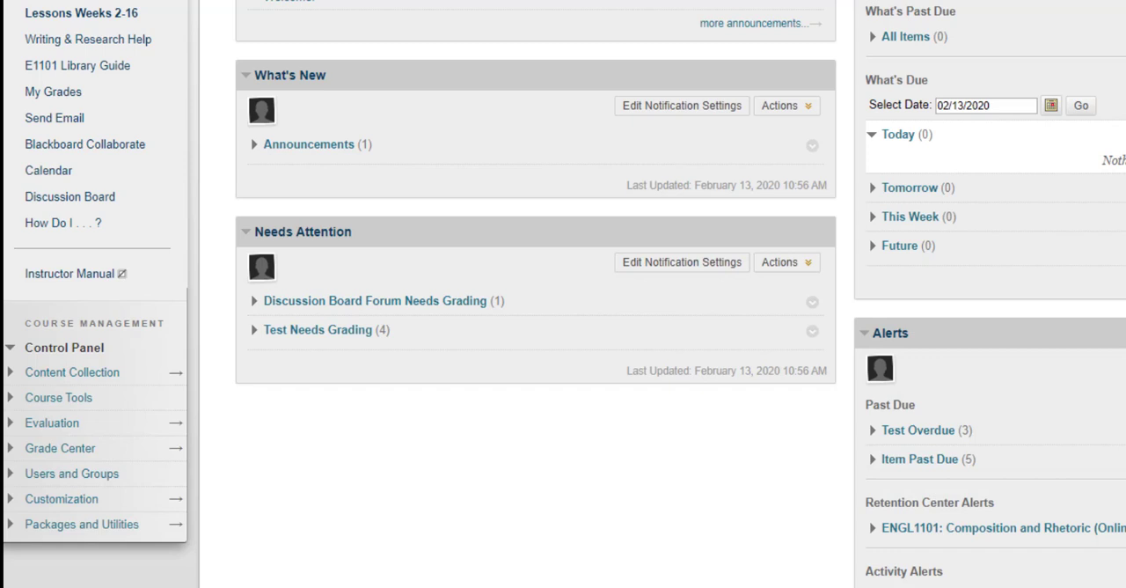
scroll(563, 294, "up", 4)
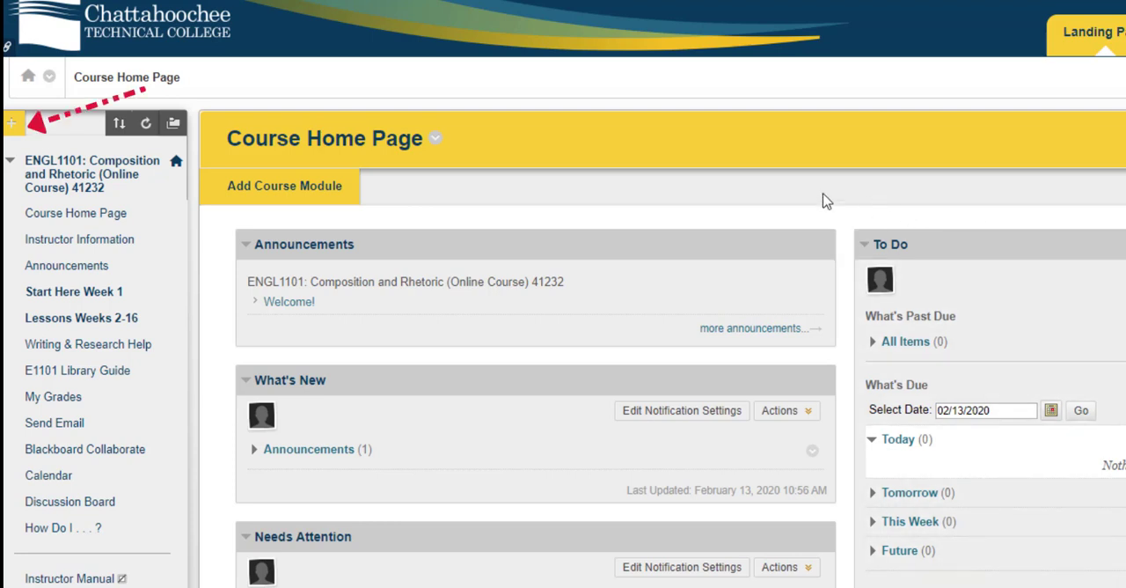
left_click(10, 123)
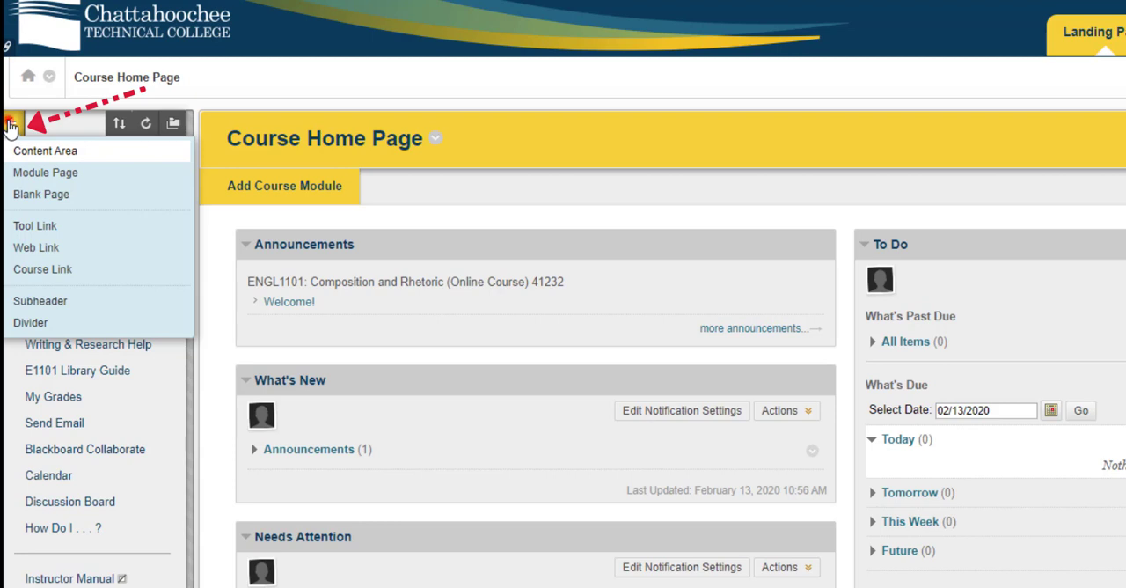
left_click(11, 125)
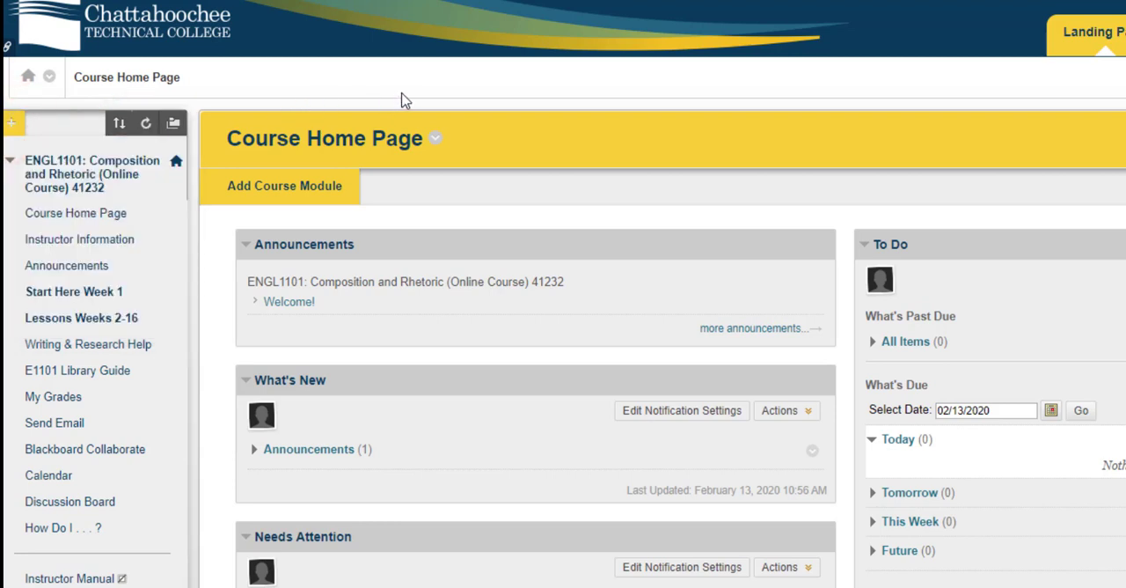
Check the options available for the Instructor Information link in the course menu
left_click(174, 241)
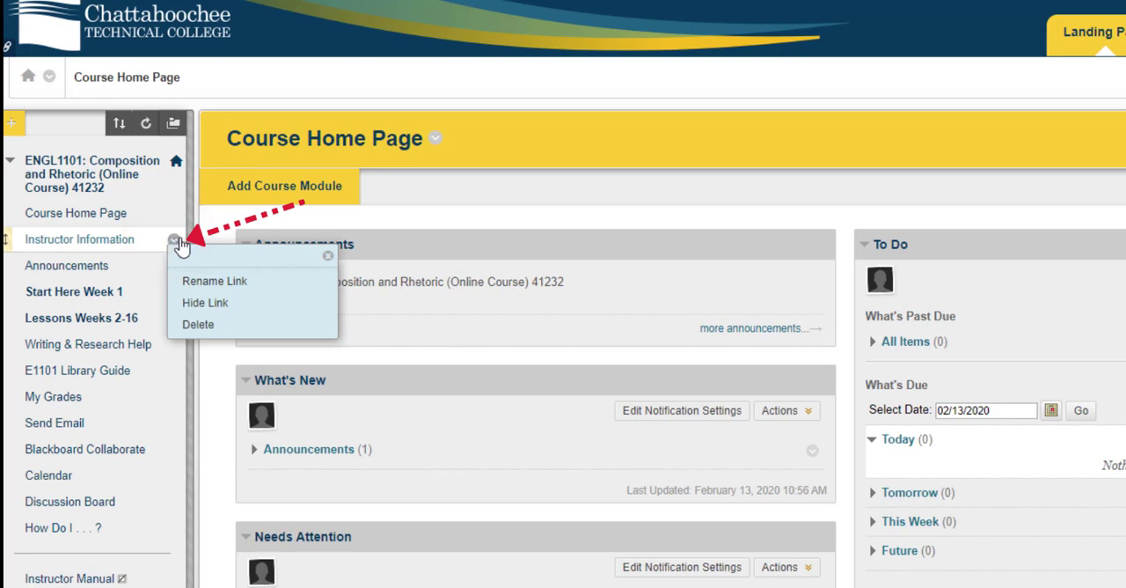
left_click(326, 255)
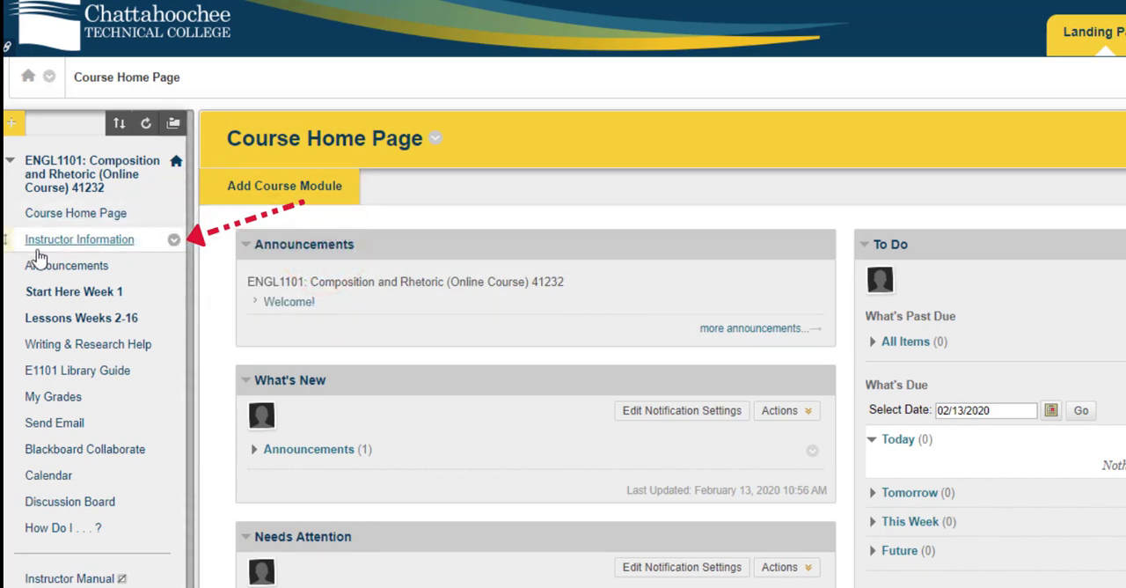
mouse_move(10, 263)
left_mouse_down()
mouse_move(15, 201)
mouse_move(18, 273)
left_mouse_up()
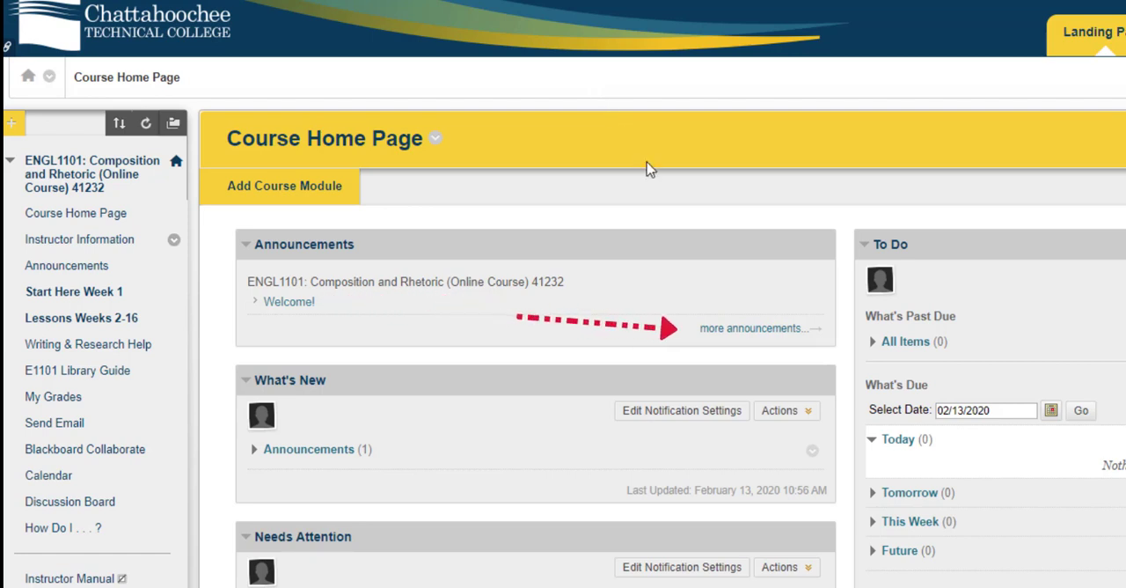
Create and submit a course announcement with the subject "Reminder!" and the message "Proctored exam is this Tuesday!"
left_click(728, 332)
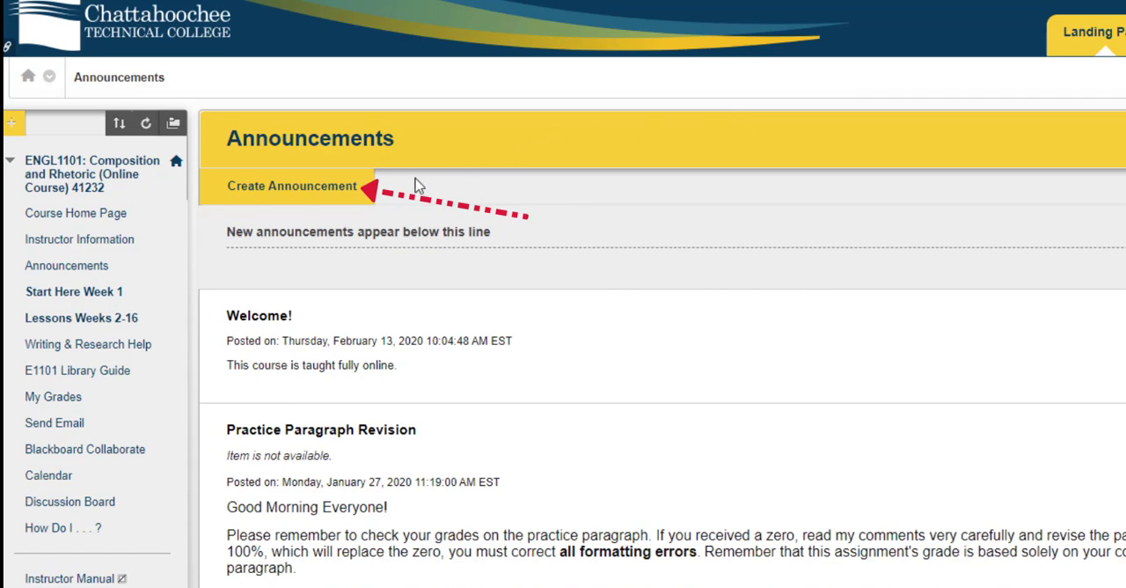
left_click(346, 197)
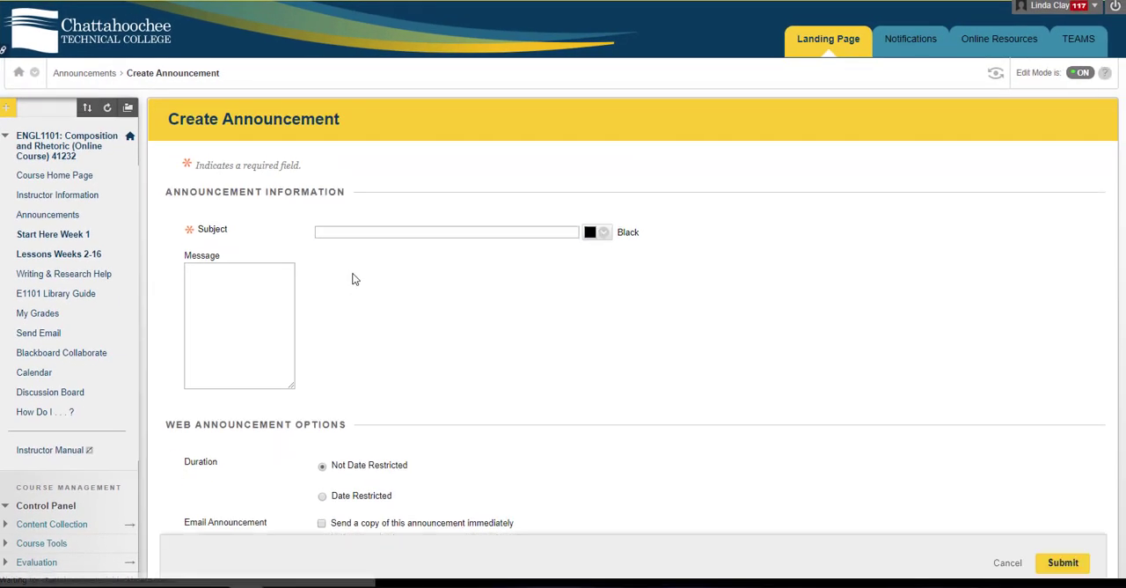
left_click(360, 232)
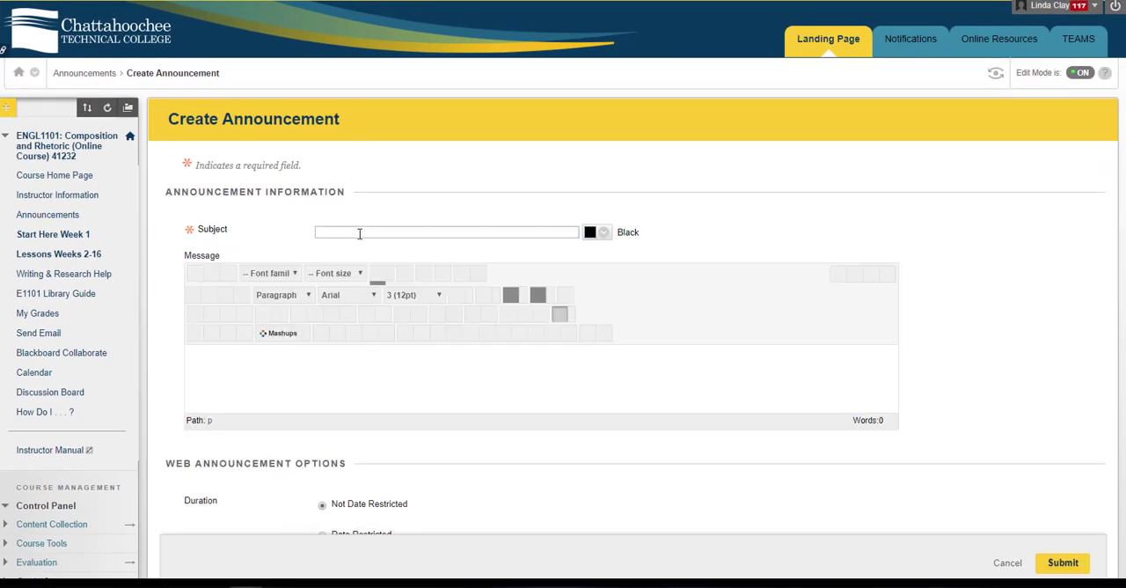
type("Reminder!")
left_click(338, 343)
type("Proctored exam is this")
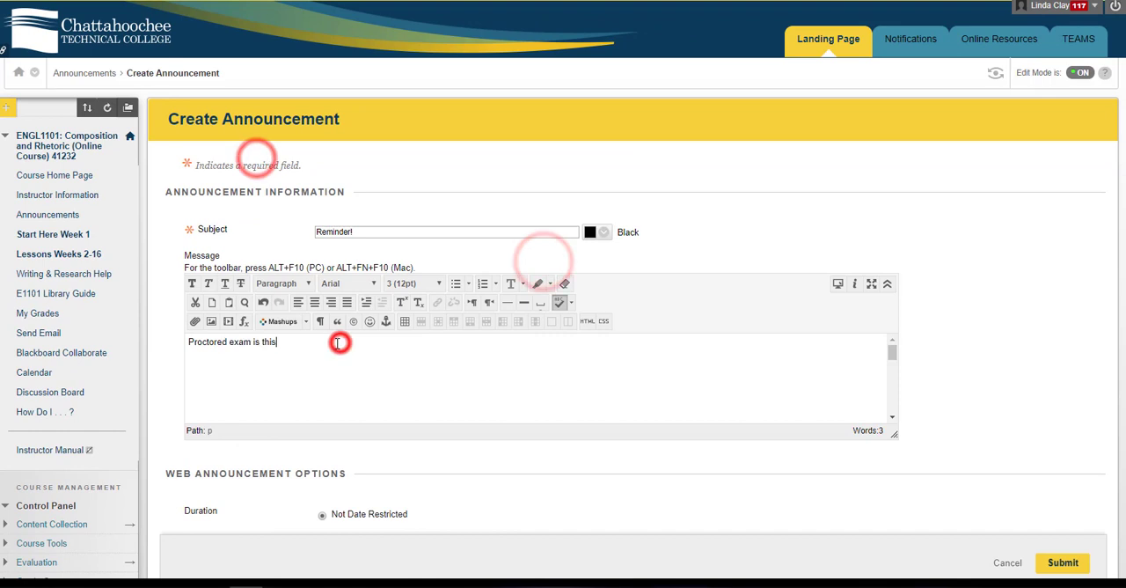
type(" Tuesday!")
scroll(983, 384, "down", 3)
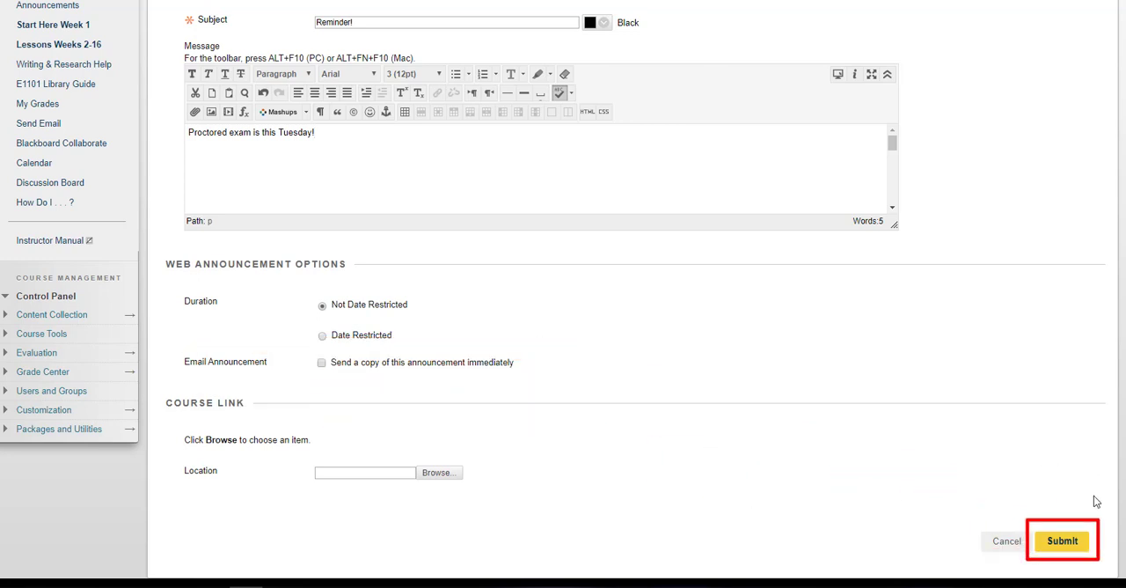
left_click(1070, 541)
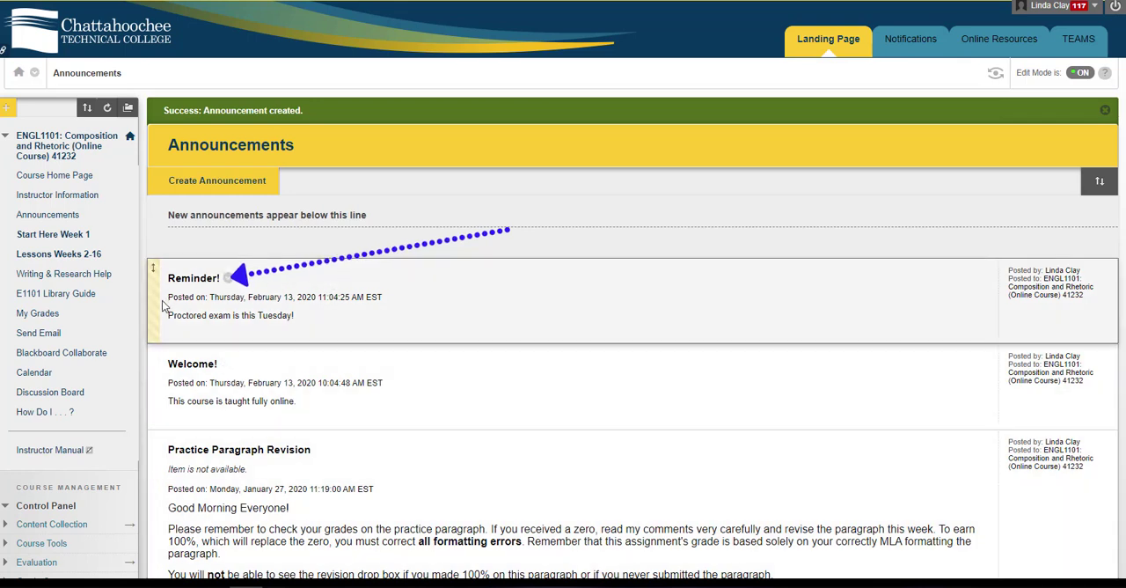
Reorder the "Reminder!" announcement above the new-announcements line, and return to the course home page
left_click_drag(150, 305, 174, 222)
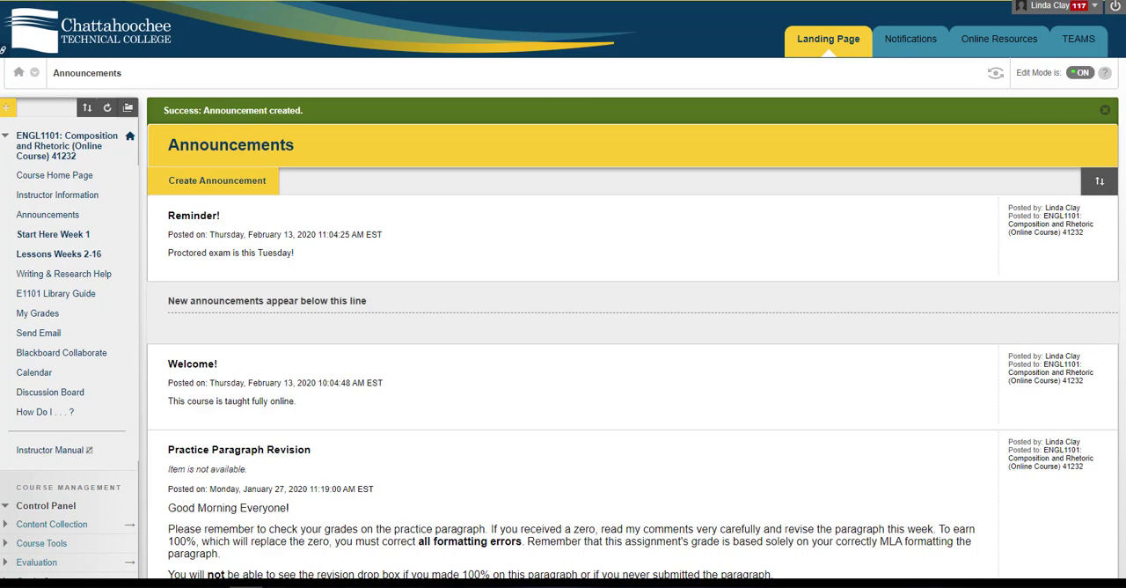
left_click(48, 176)
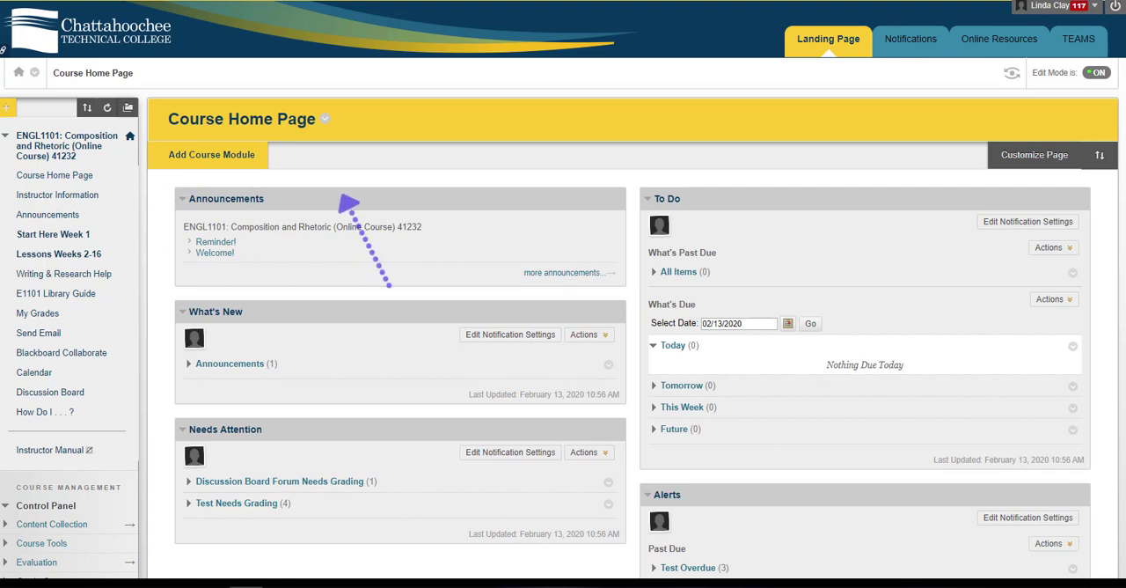
Personalize the Announcements module to show announcements for the last 7 days, and submit the setting
mouse_move(594, 215)
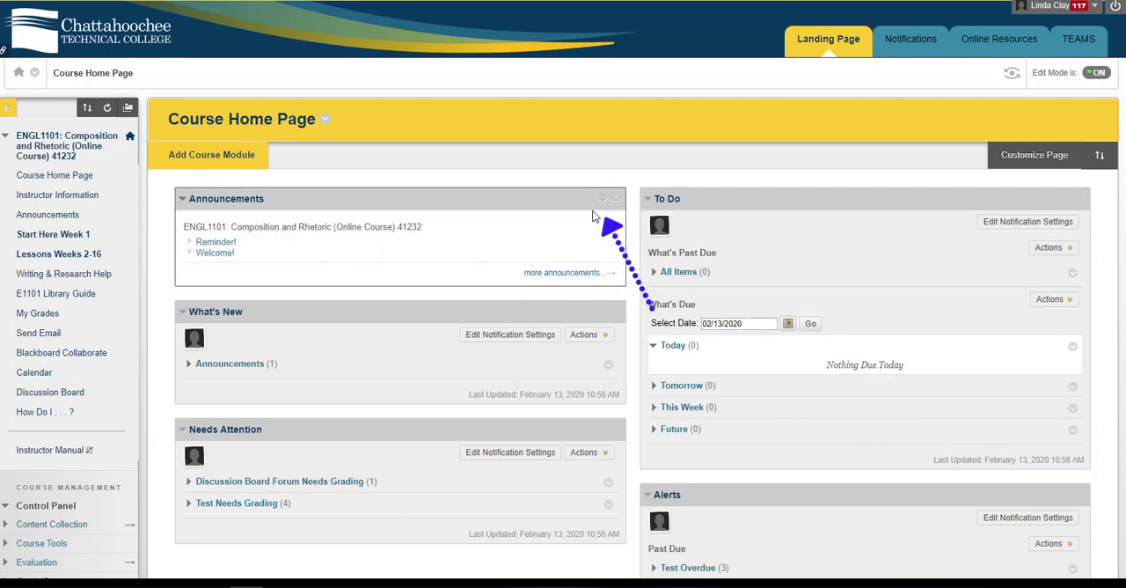
left_click(604, 201)
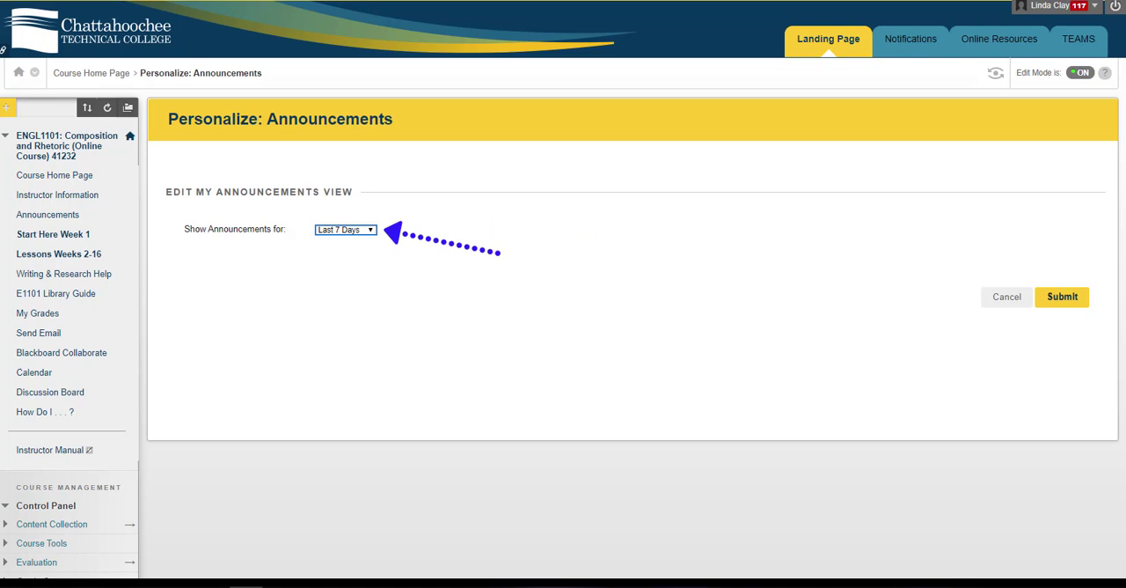
left_click(371, 230)
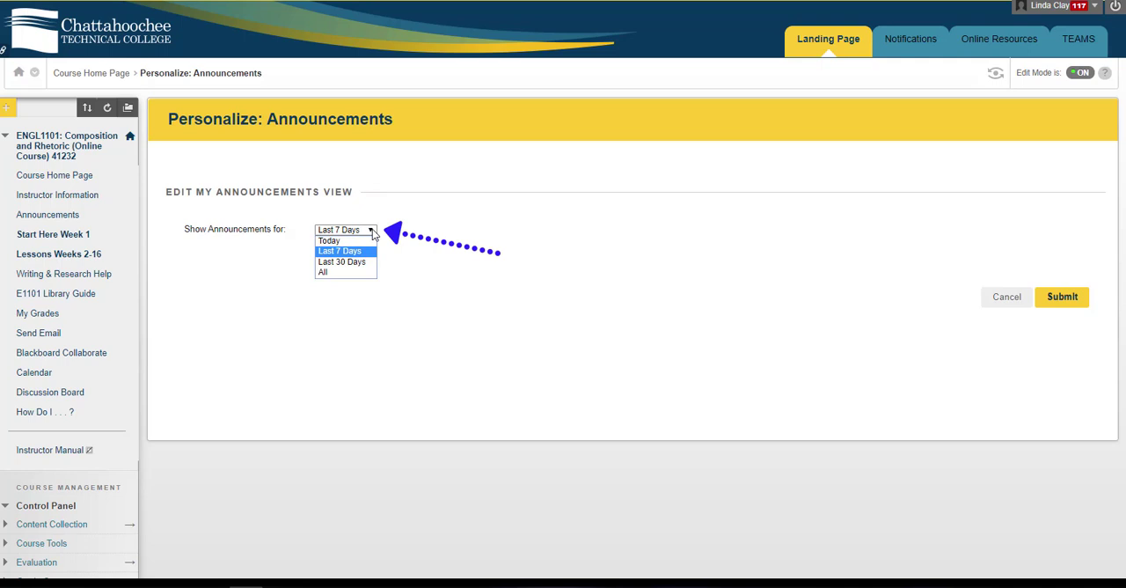
left_click(371, 229)
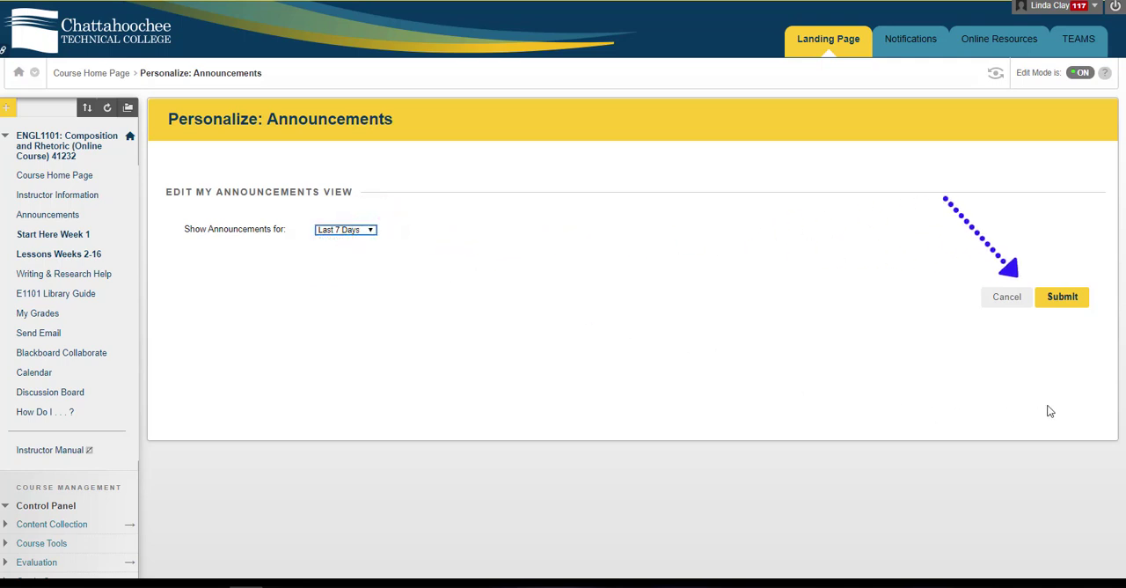
left_click(1068, 298)
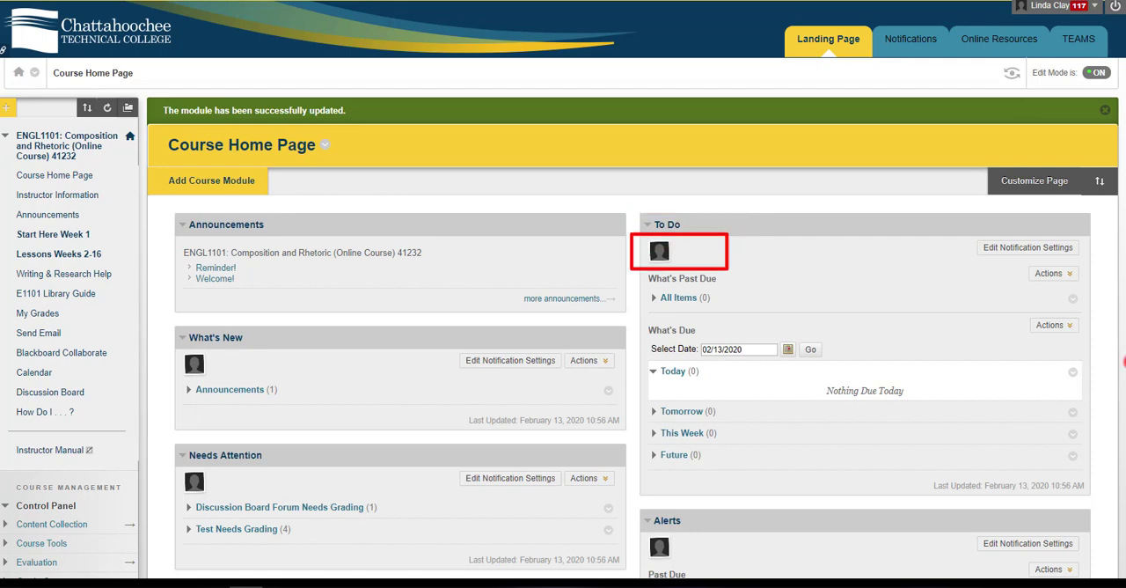
Check the options available for the Test Overdue alerts and the actions offered for past-due items in the Alerts module
scroll(1123, 361, "down", 3)
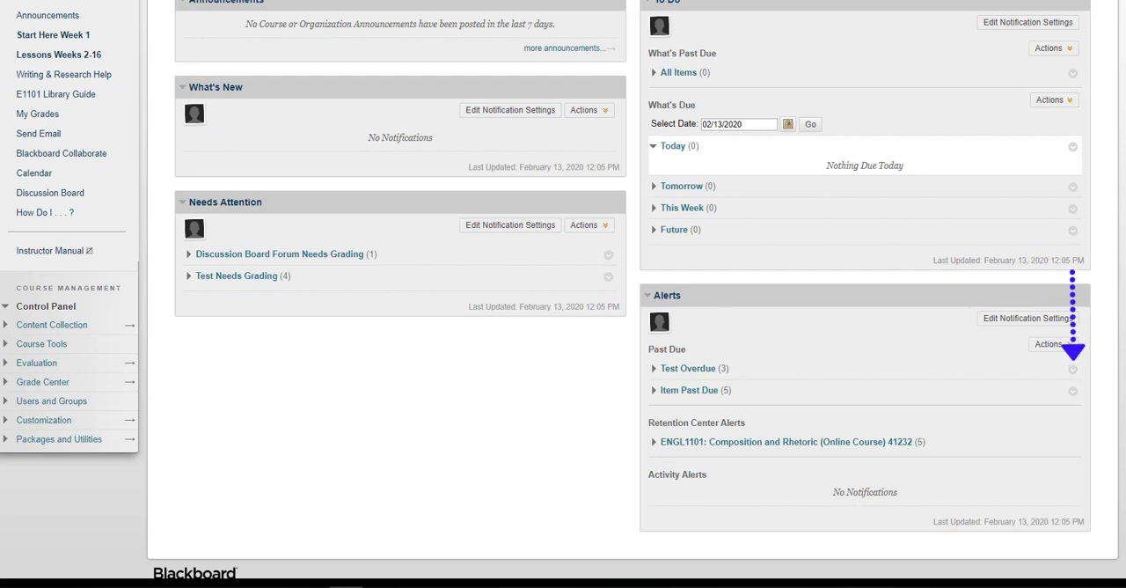
left_click(1073, 370)
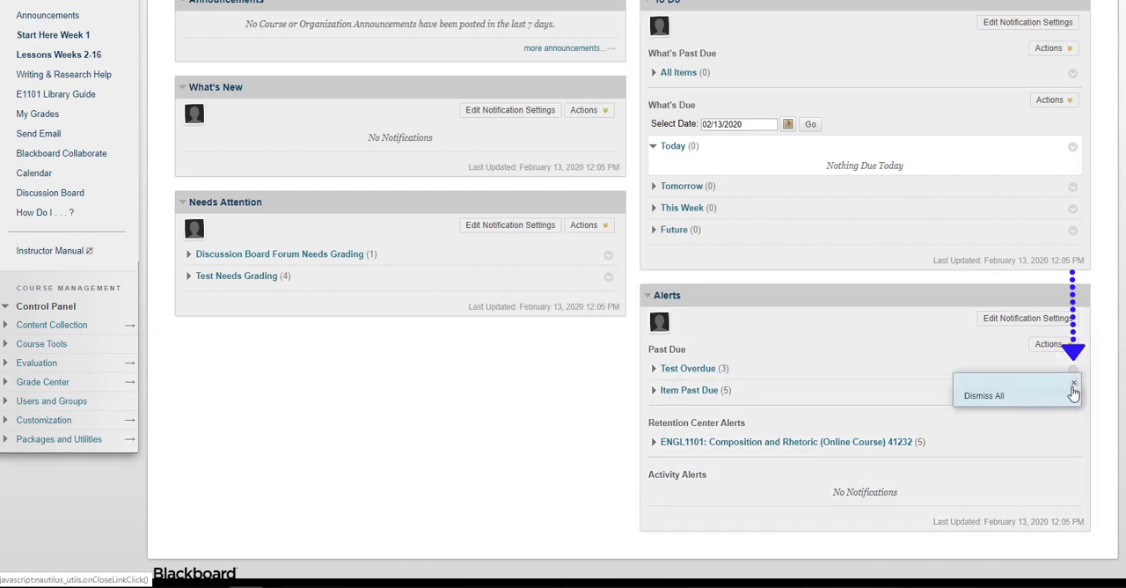
left_click(1075, 387)
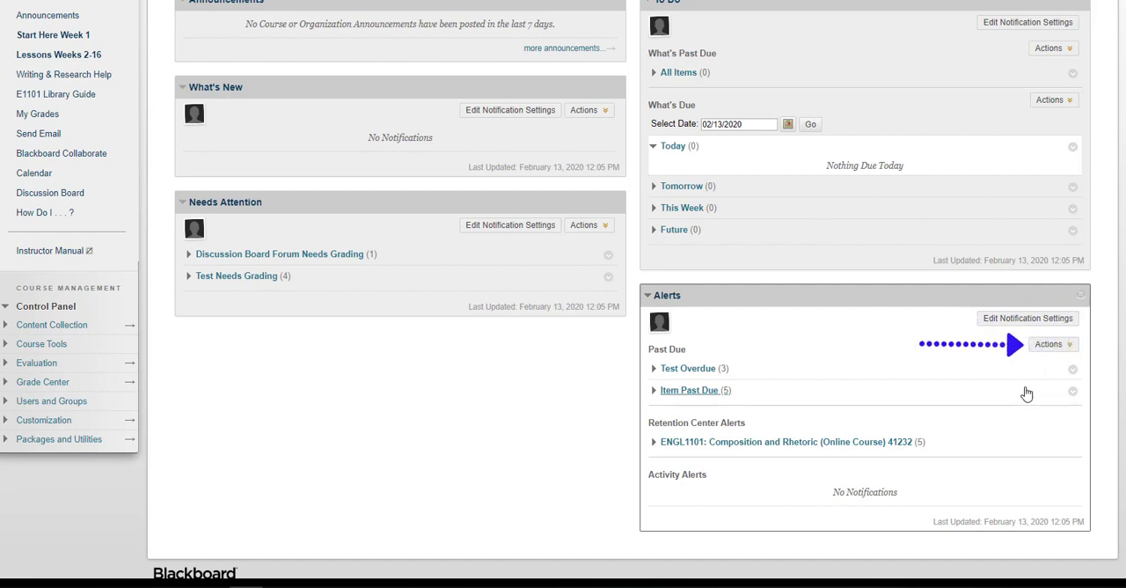
left_click(1047, 346)
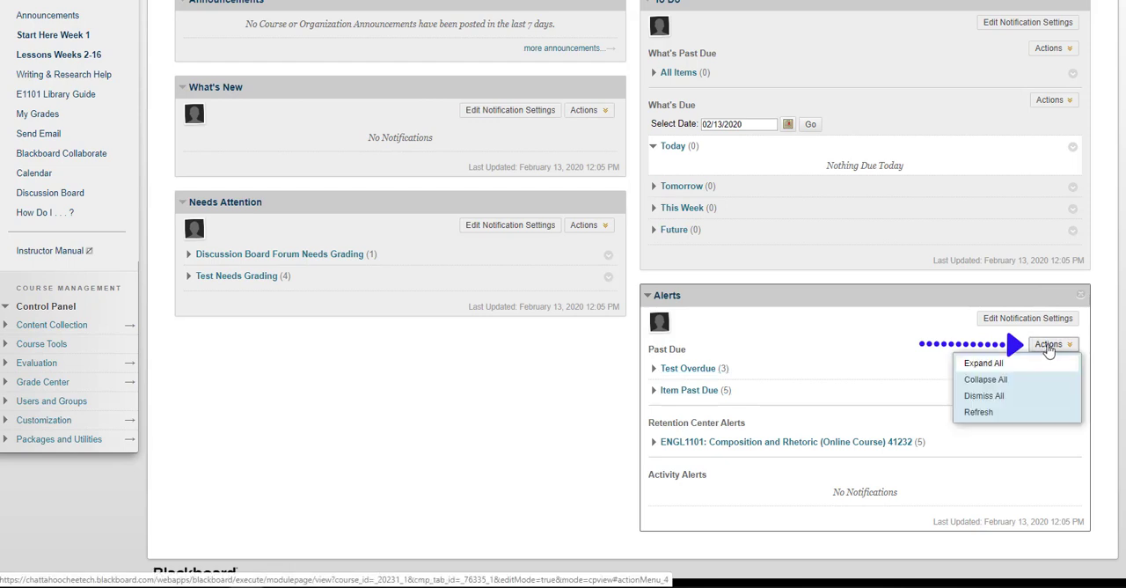
left_click(1049, 348)
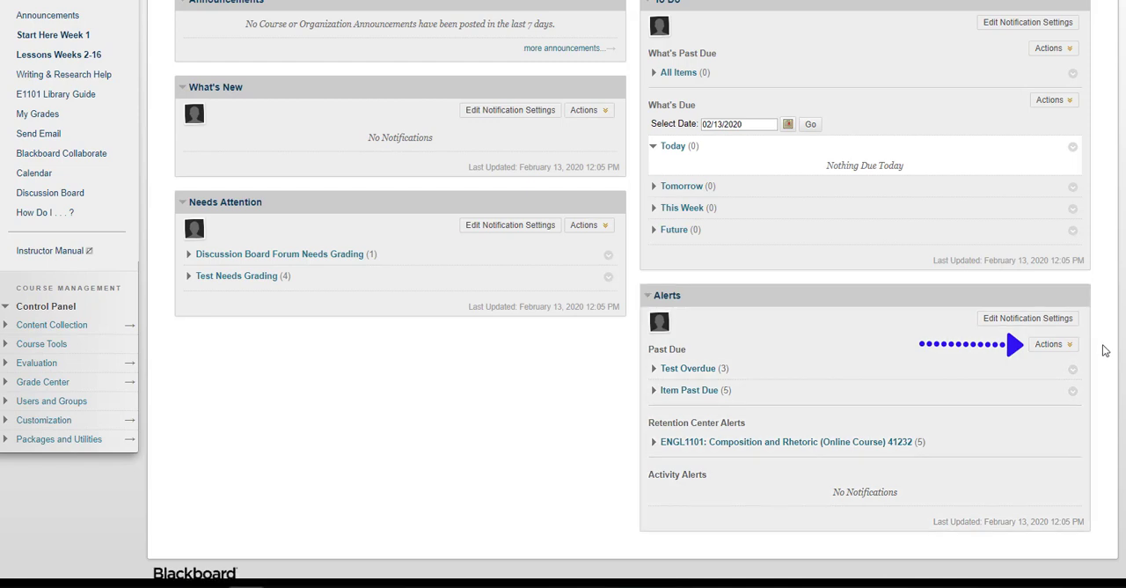